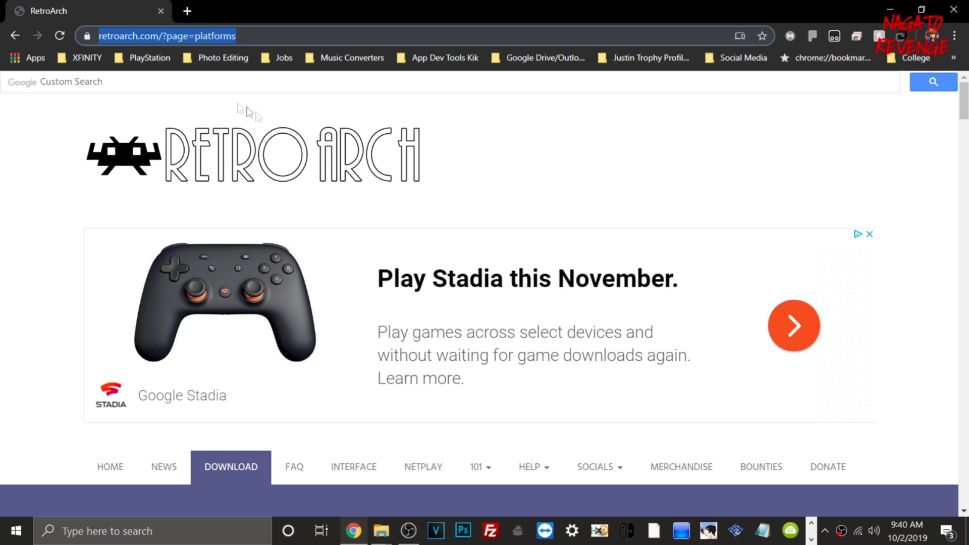
# - Download the CIA build of RetroArch for the 3DS/2DS family from the platform downloads page
pyautogui.scroll(-5, 316, 162)
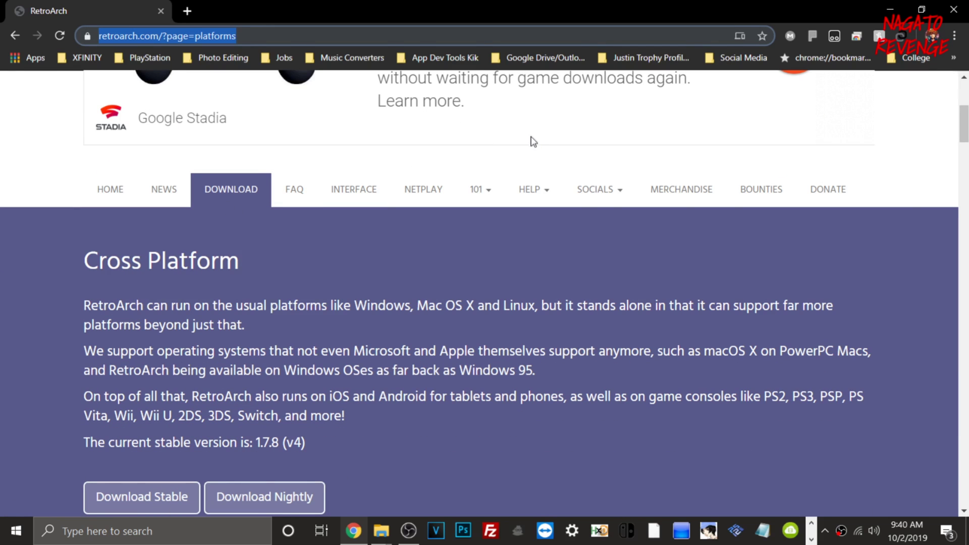
pyautogui.scroll(-20, 533, 140)
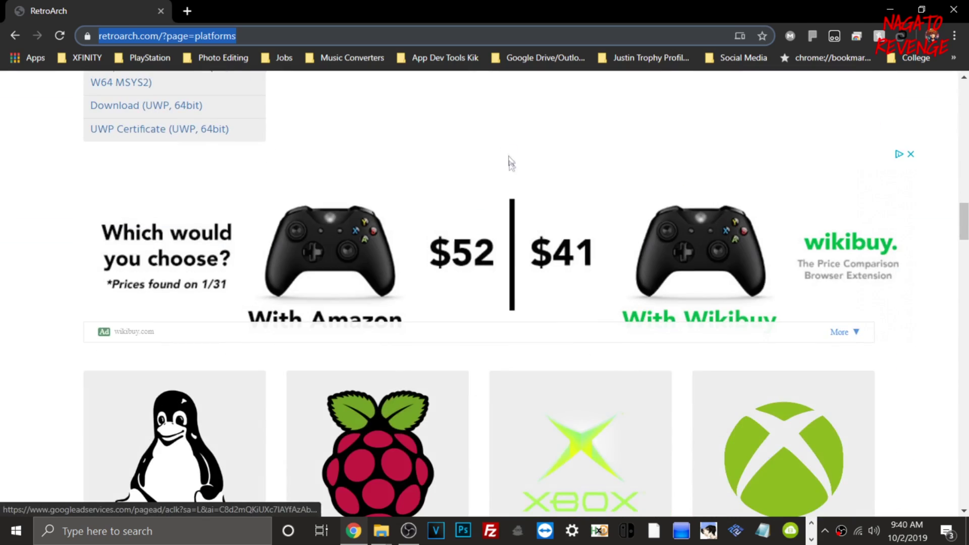
pyautogui.scroll(-20, 509, 156)
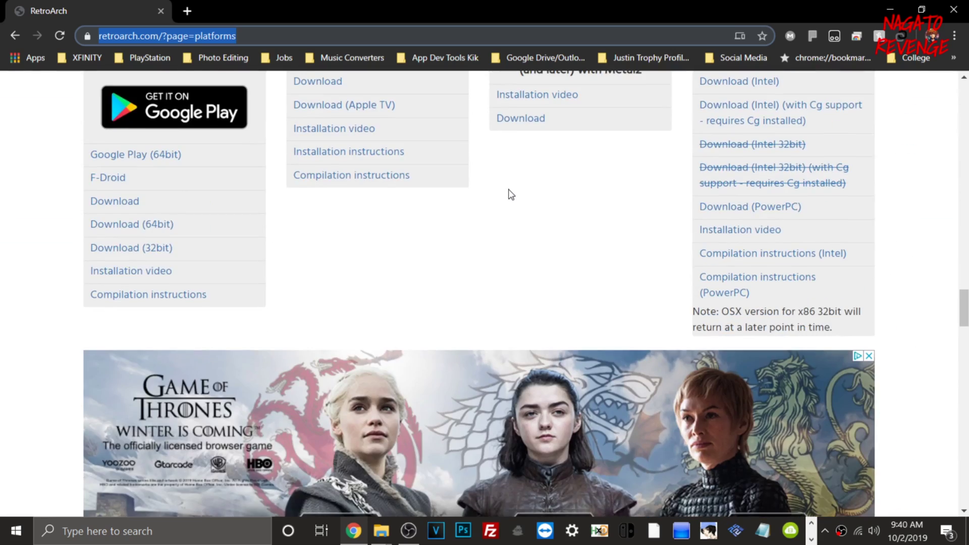
pyautogui.scroll(-10, 513, 194)
pyautogui.scroll(-11, 647, 206)
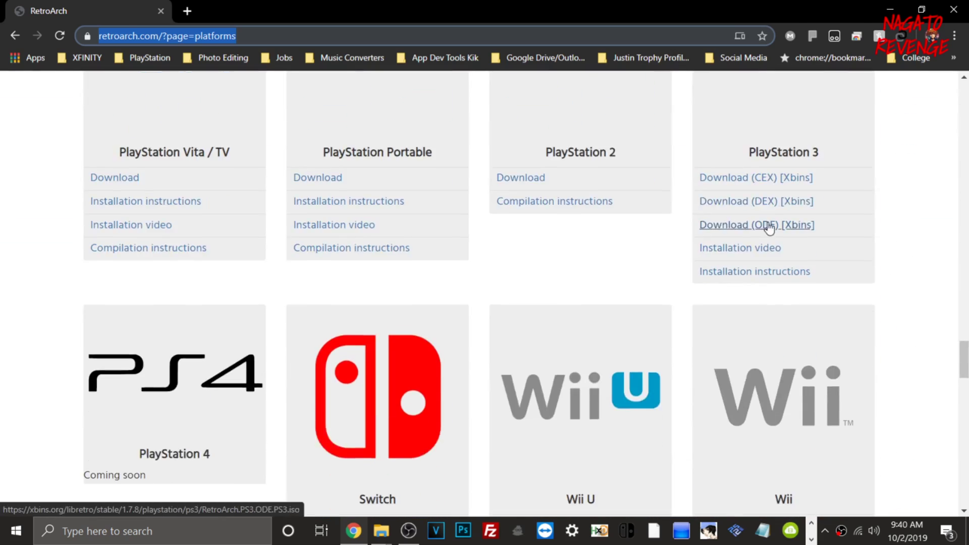
pyautogui.scroll(-6, 777, 289)
pyautogui.scroll(4, 774, 288)
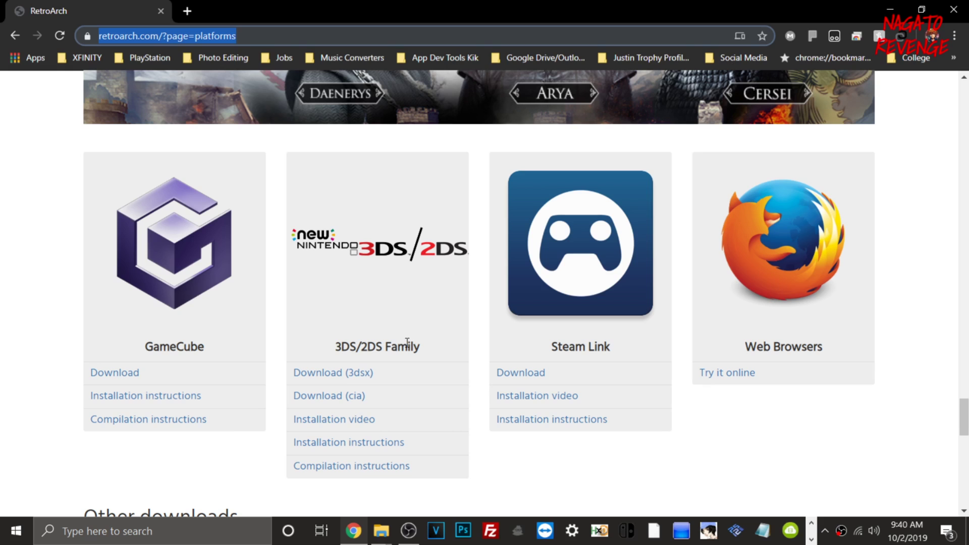
pyautogui.click(329, 396)
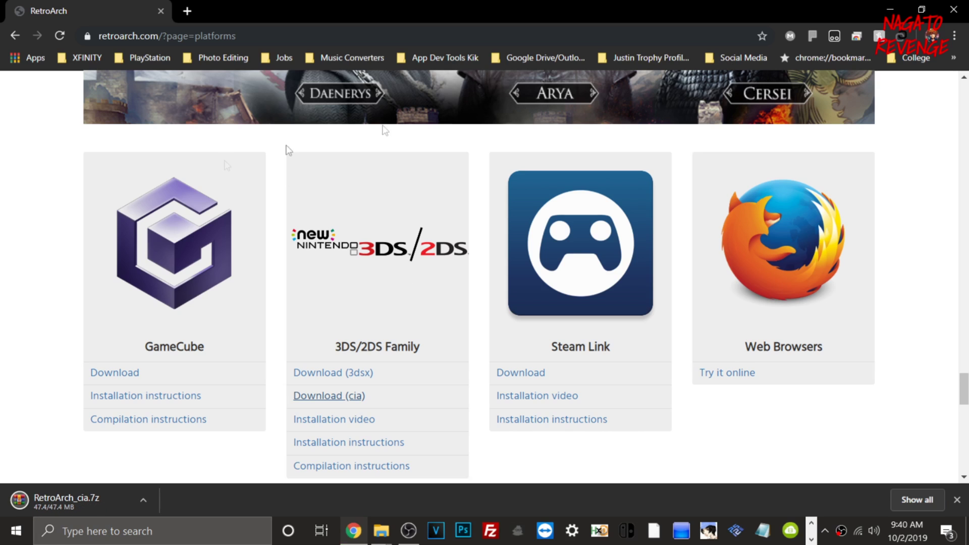
# - Move RetroArch_cia.7z from the Downloads folder to an open spot on the desktop
pyautogui.click(890, 8)
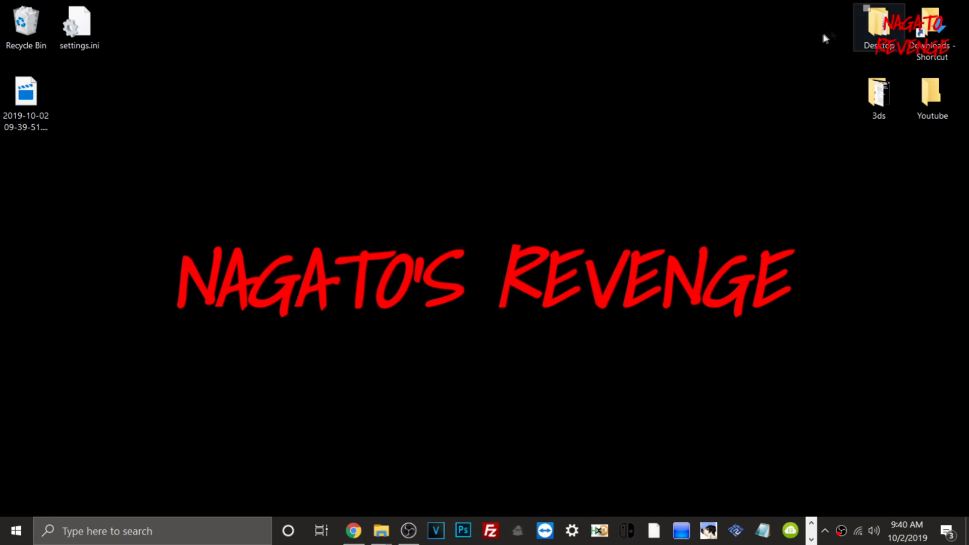
pyautogui.doubleClick(931, 28)
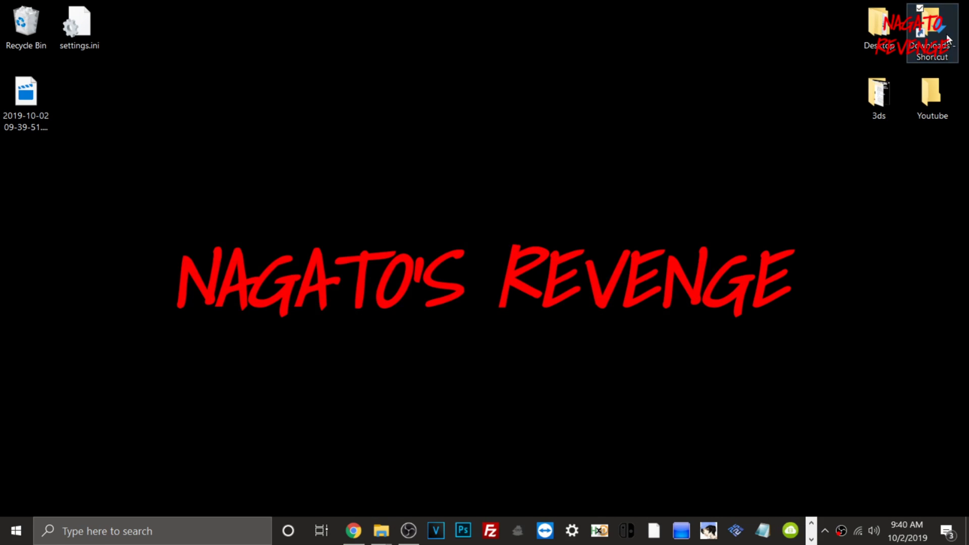
pyautogui.moveTo(263, 241); pyautogui.dragTo(711, 269)
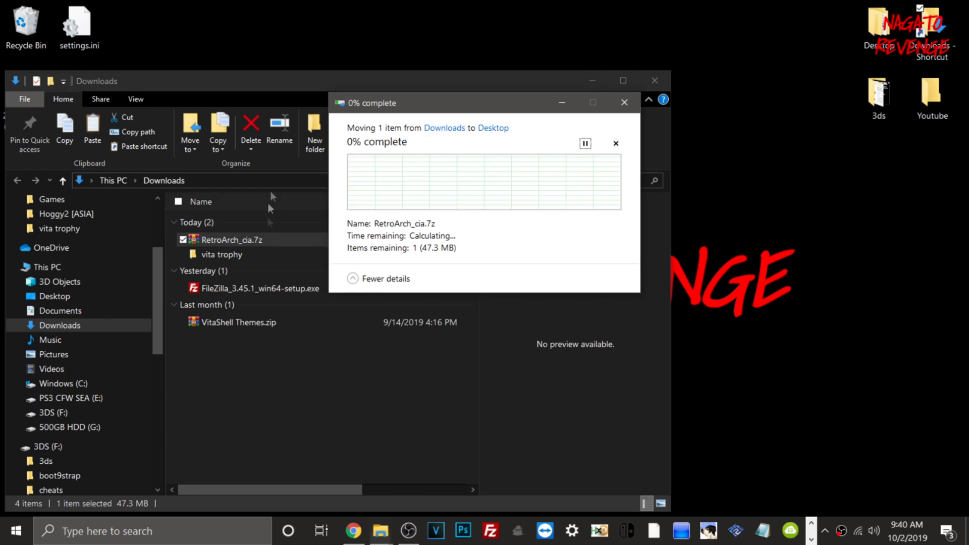
pyautogui.click(587, 81)
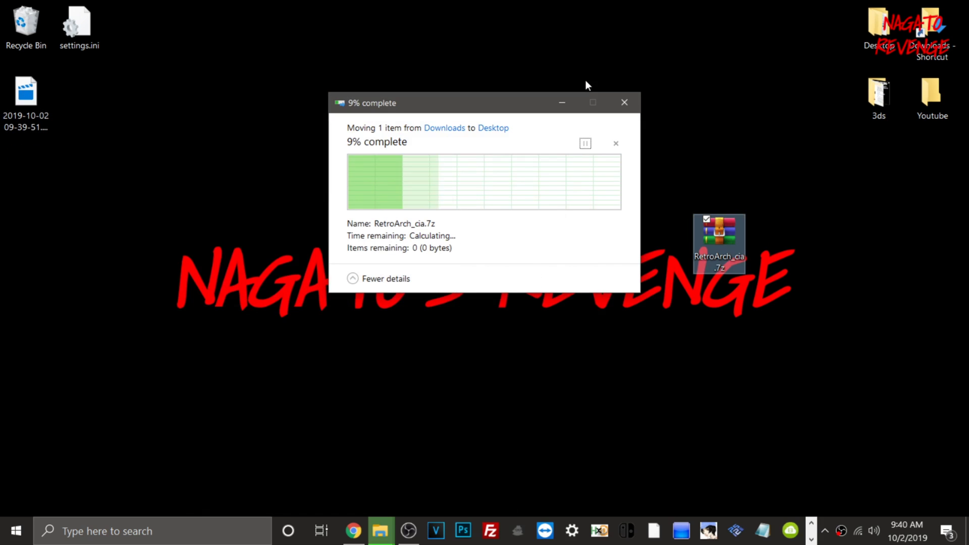
pyautogui.moveTo(733, 246); pyautogui.dragTo(456, 167)
# - Extract RetroArch_cia.7z into a RetroArch_cia folder on the desktop and glance at the folder's contents
pyautogui.rightClick(456, 165)
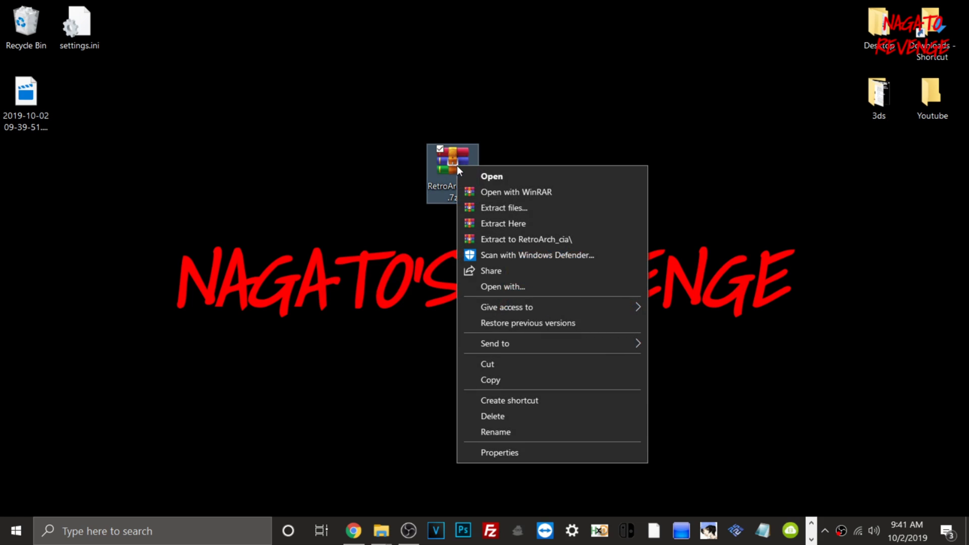
pyautogui.click(493, 209)
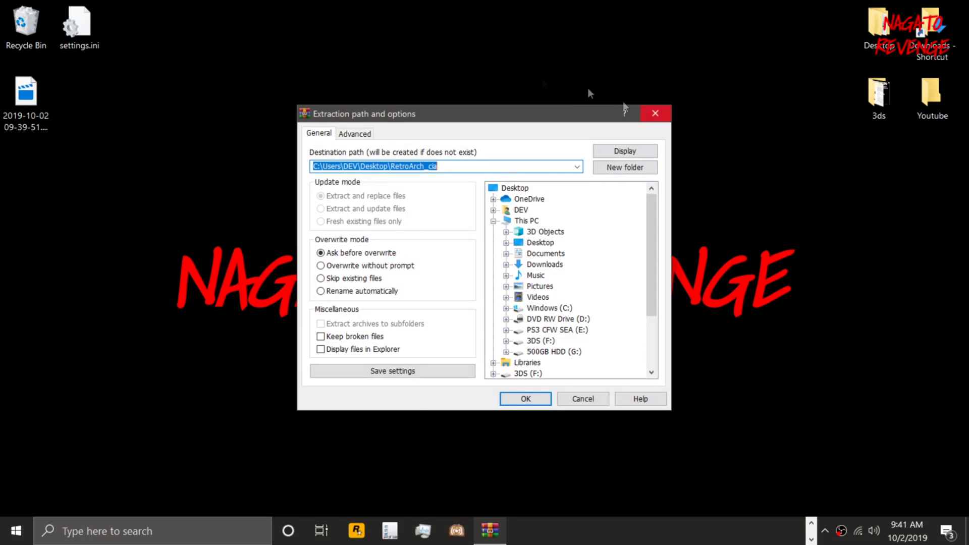
pyautogui.click(526, 399)
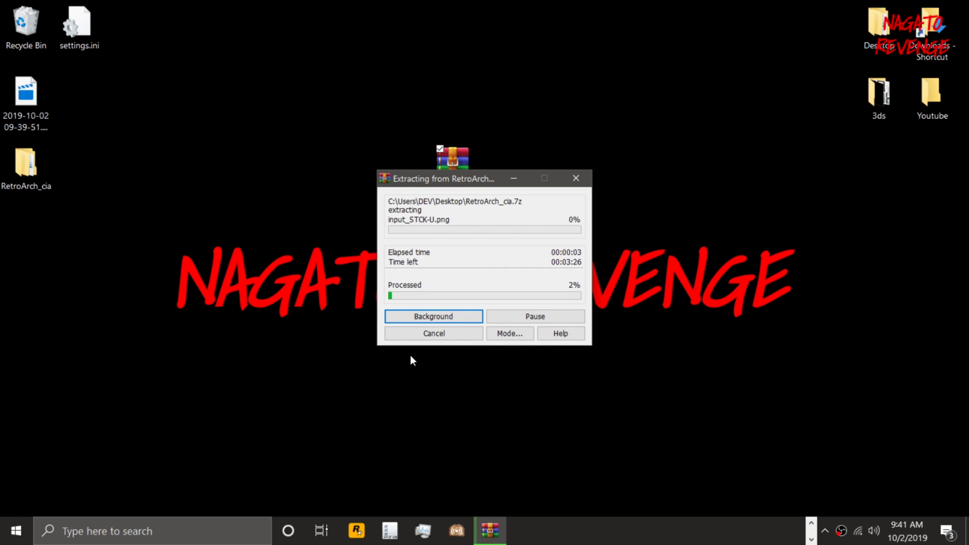
pyautogui.doubleClick(16, 175)
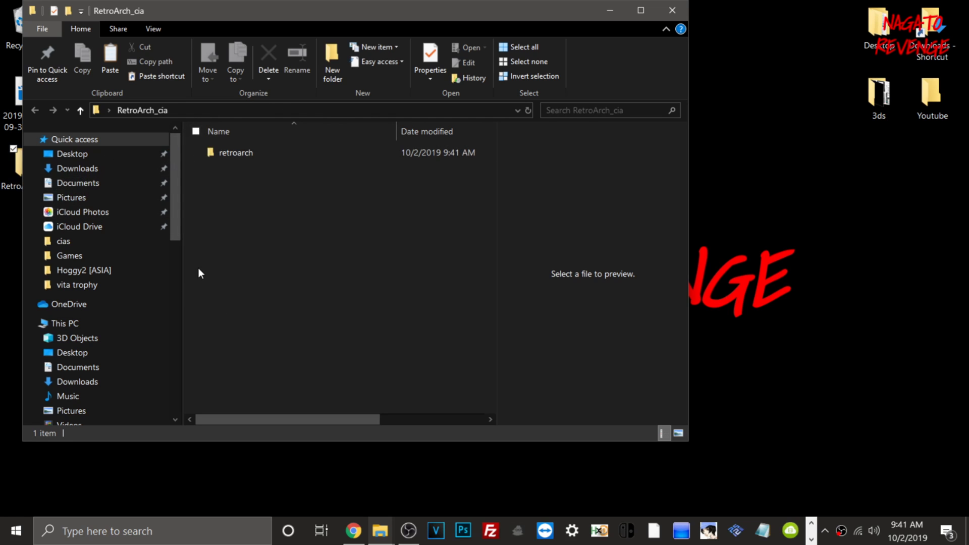
pyautogui.click(610, 9)
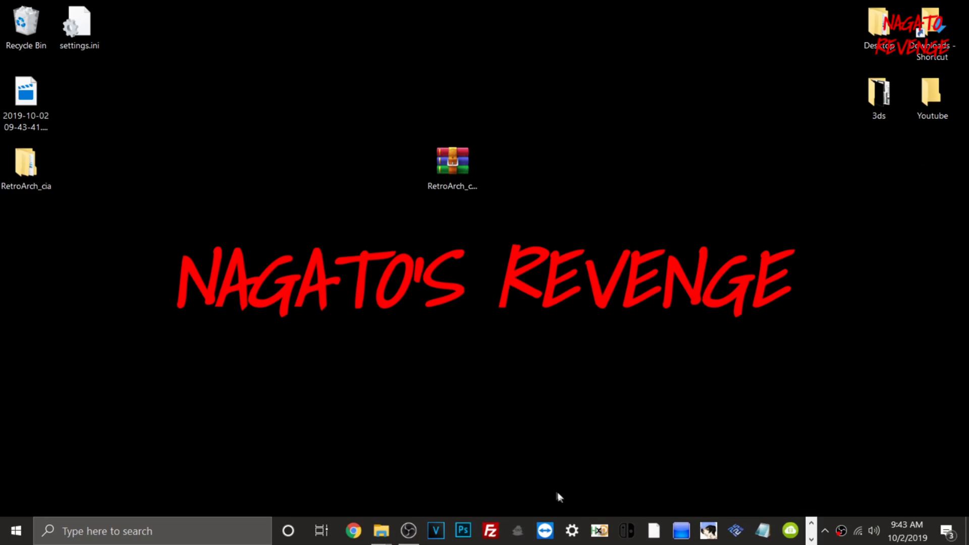
# - Place the extracted RetroArch_cia folder beside its archive on the desktop and open it in a maximized window
pyautogui.moveTo(40, 175); pyautogui.dragTo(391, 174)
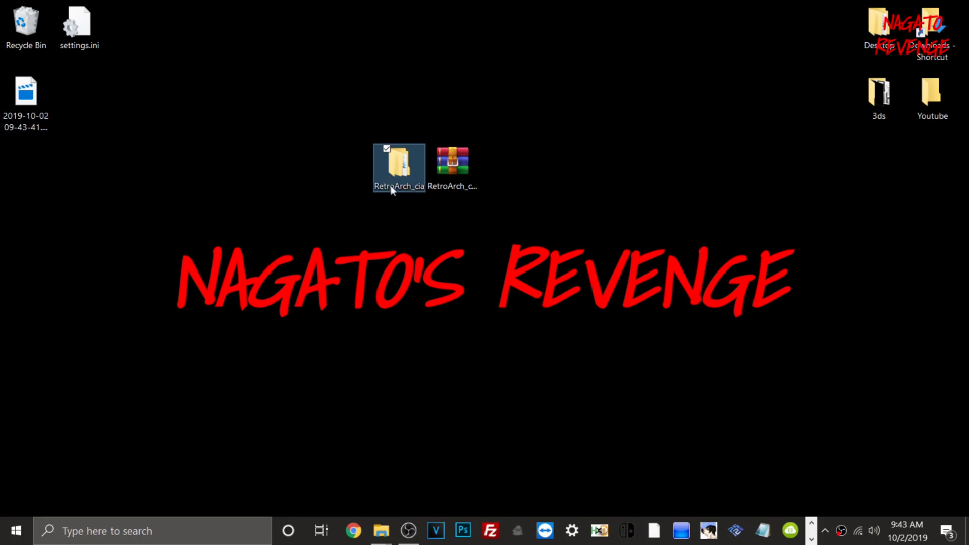
pyautogui.click(460, 173)
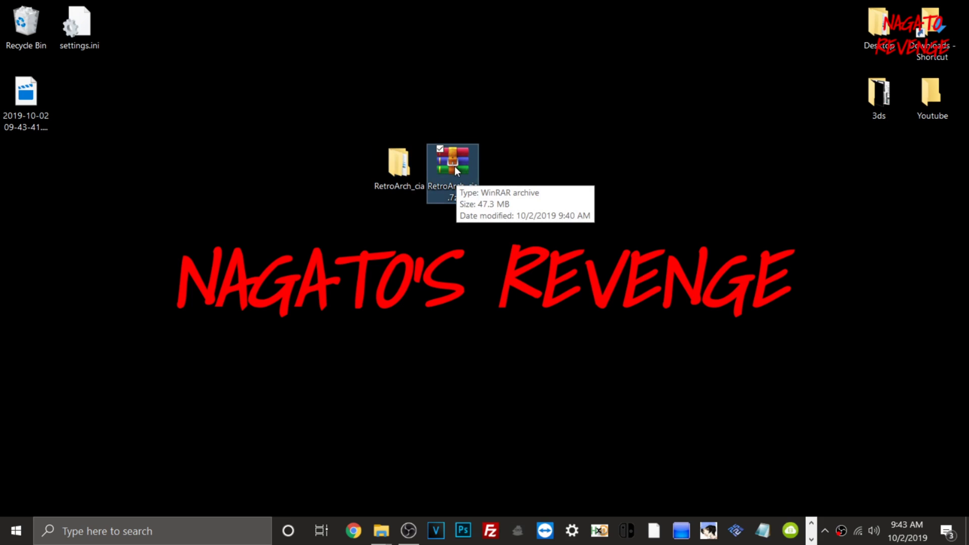
pyautogui.click(404, 171)
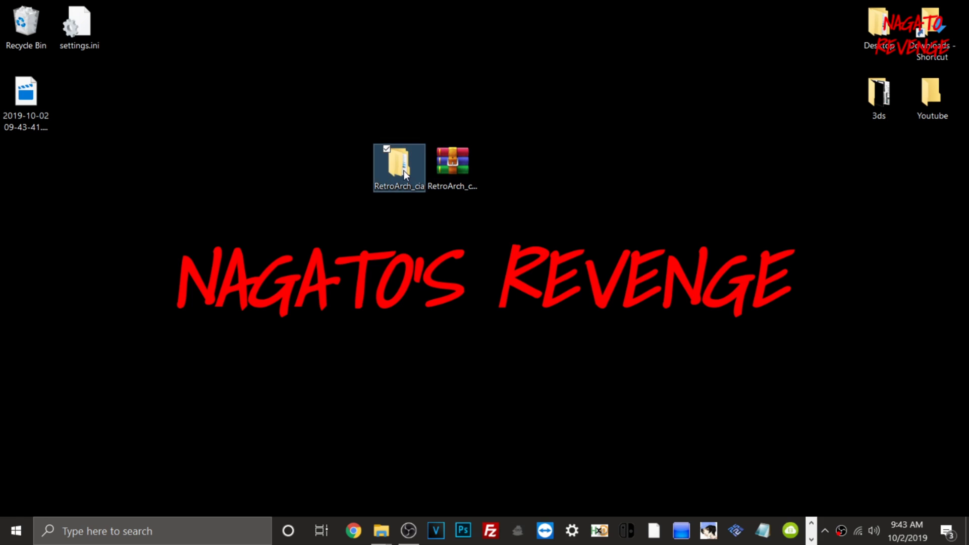
pyautogui.doubleClick(404, 171)
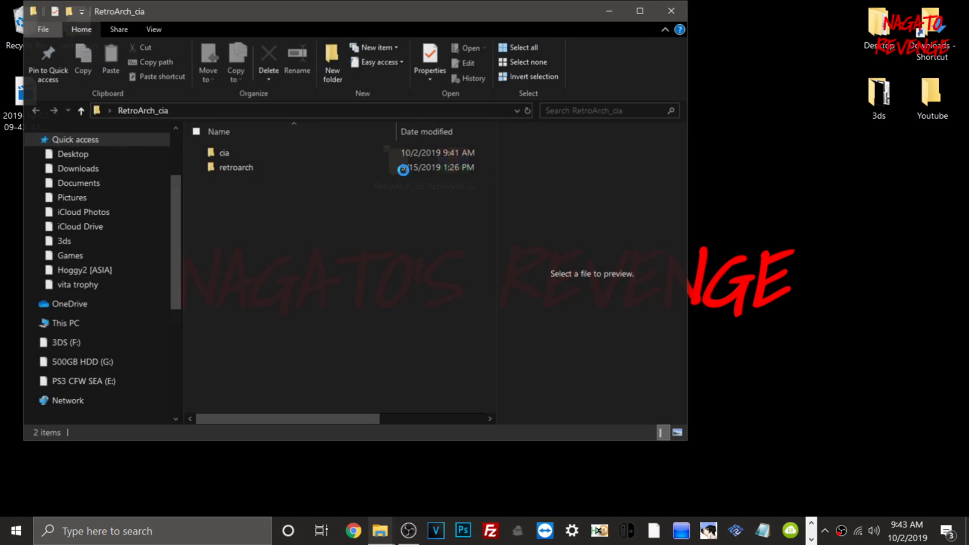
pyautogui.click(641, 10)
# - Examine the extracted folders and the CIA file inside the cia folder
pyautogui.moveTo(214, 214); pyautogui.dragTo(218, 144)
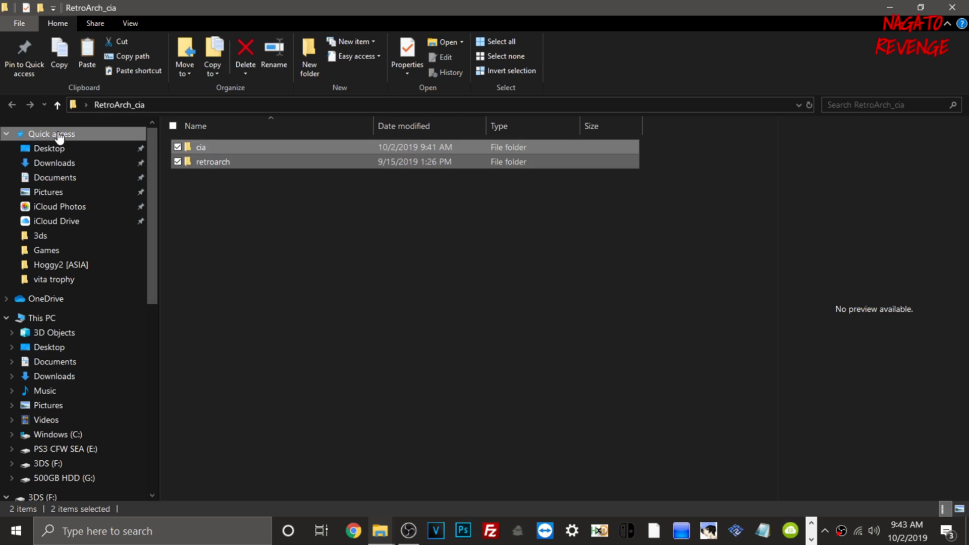
pyautogui.click(286, 198)
pyautogui.doubleClick(206, 146)
pyautogui.click(237, 148)
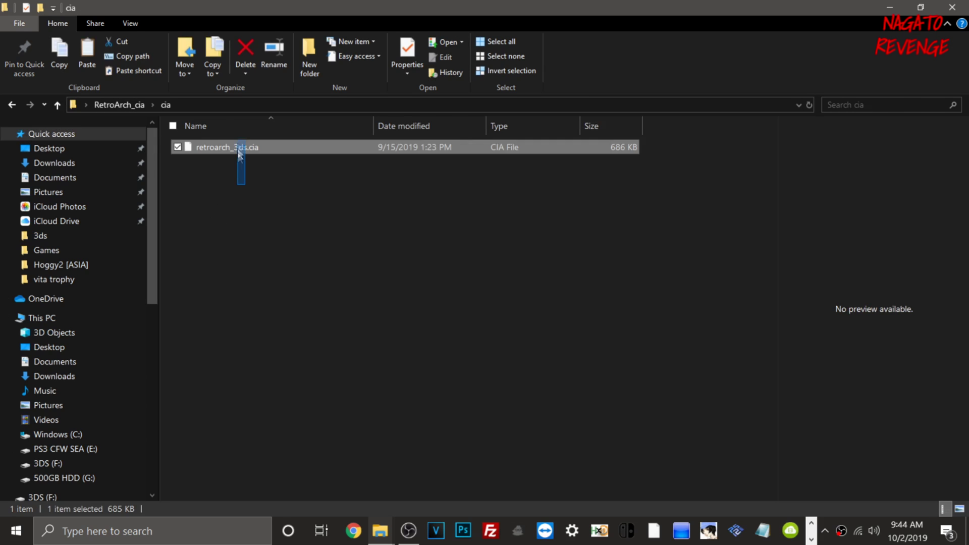
# - Create a folder named roms inside the retroarch folder and open it
pyautogui.click(124, 105)
pyautogui.click(212, 161)
pyautogui.doubleClick(212, 162)
pyautogui.click(211, 161)
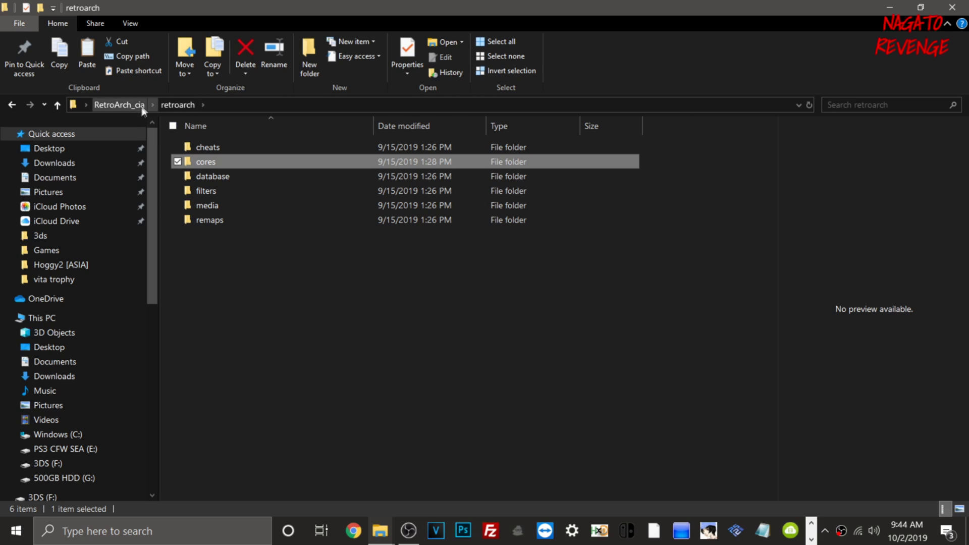
pyautogui.click(221, 261)
pyautogui.click(315, 51)
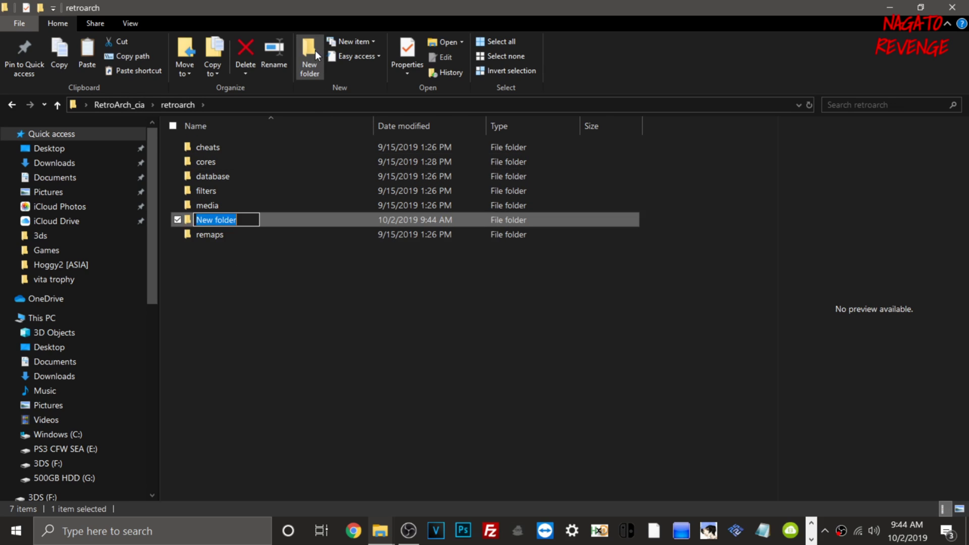
pyautogui.write('RO')
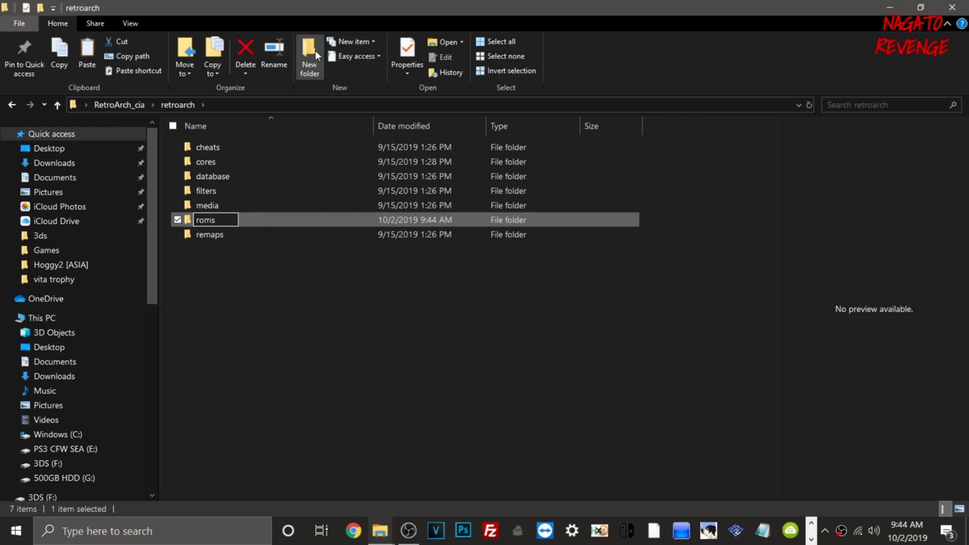
pyautogui.write('ms')
pyautogui.press('Return')
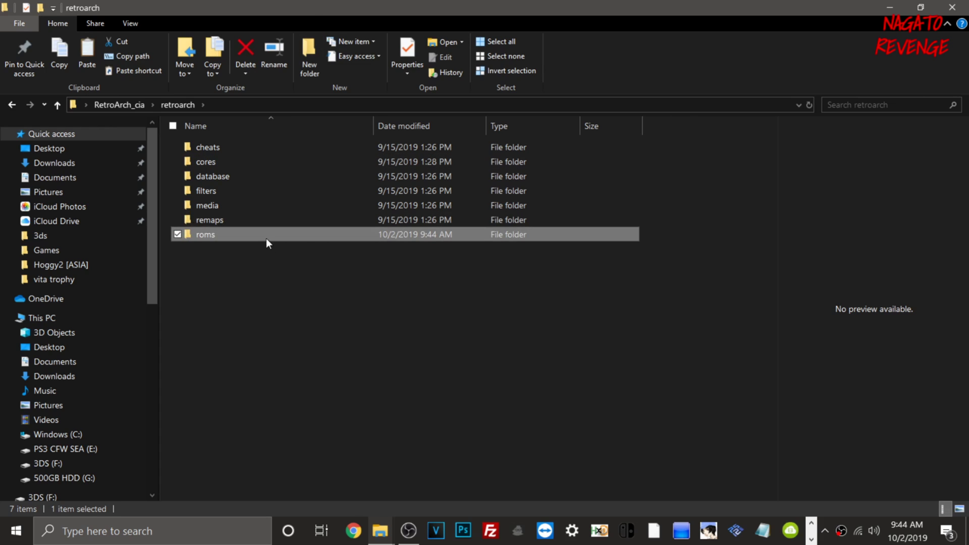
pyautogui.doubleClick(265, 236)
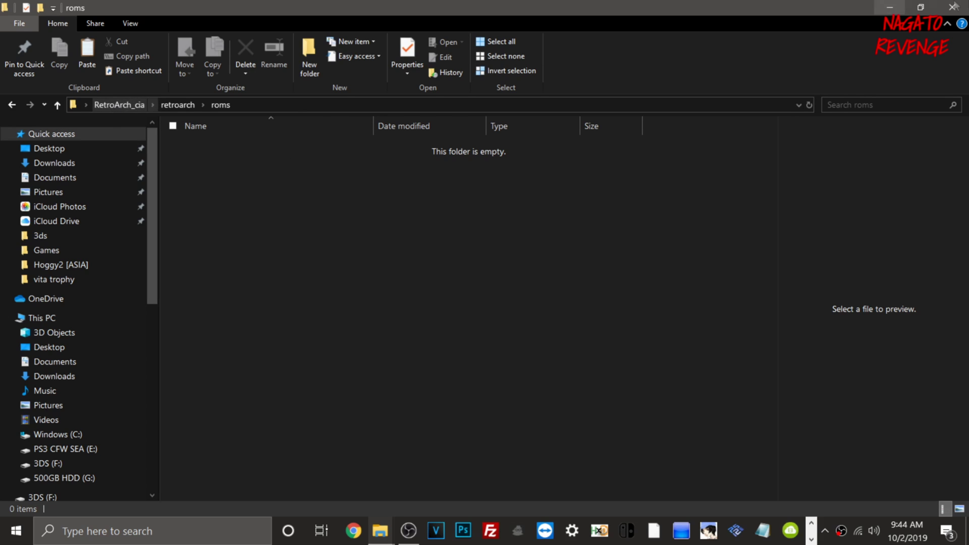
# - Open the 3DS (F:) drive in a second File Explorer window and arrange it side by side with the roms window
pyautogui.click(921, 7)
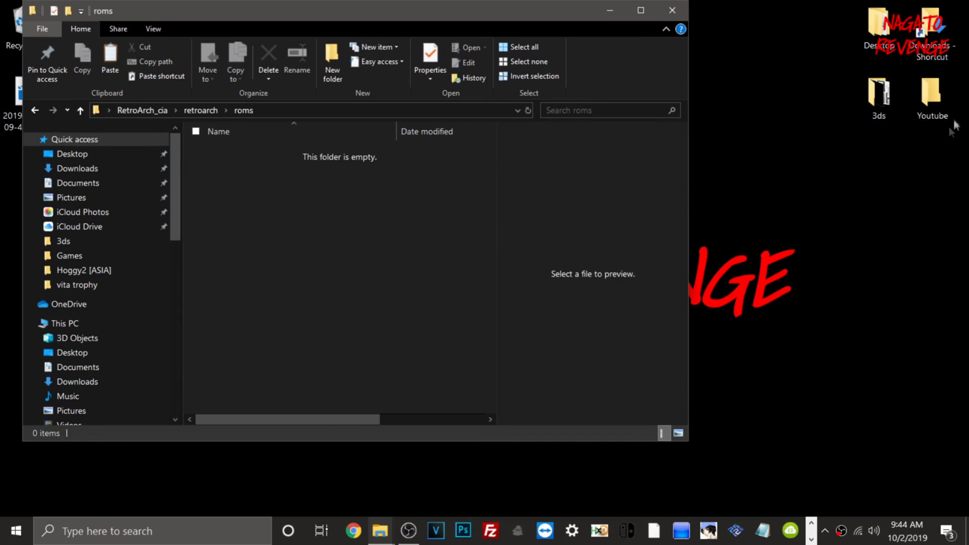
pyautogui.doubleClick(879, 28)
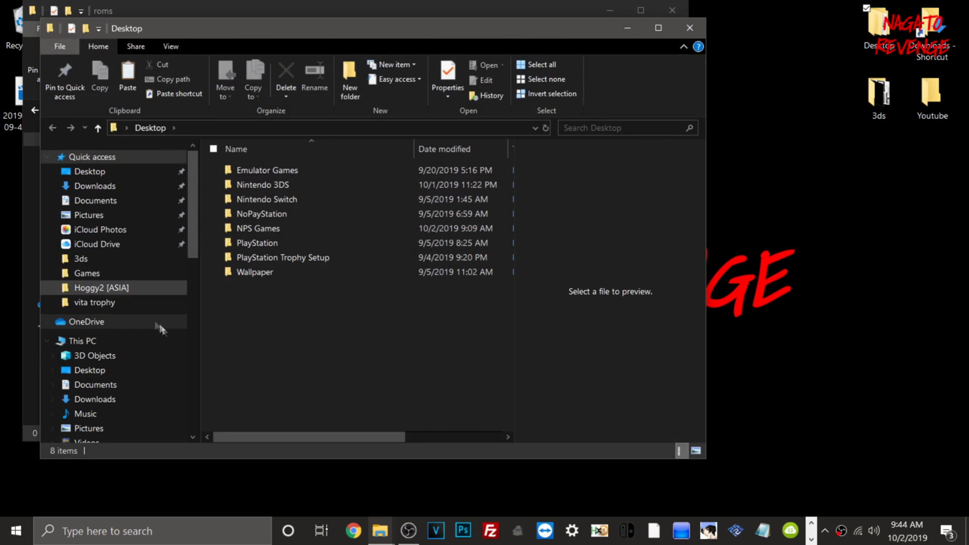
pyautogui.scroll(-3, 136, 353)
pyautogui.click(126, 418)
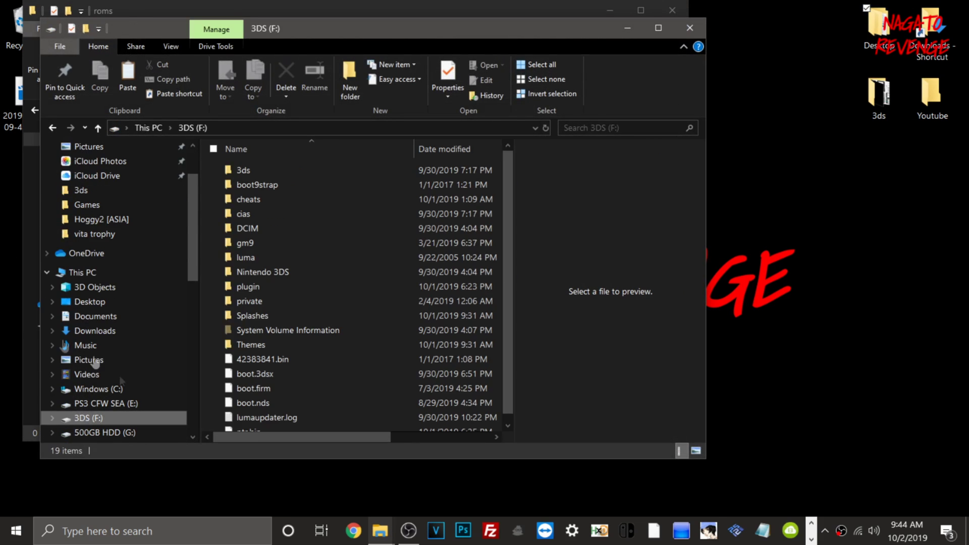
pyautogui.moveTo(254, 31); pyautogui.dragTo(966, 27)
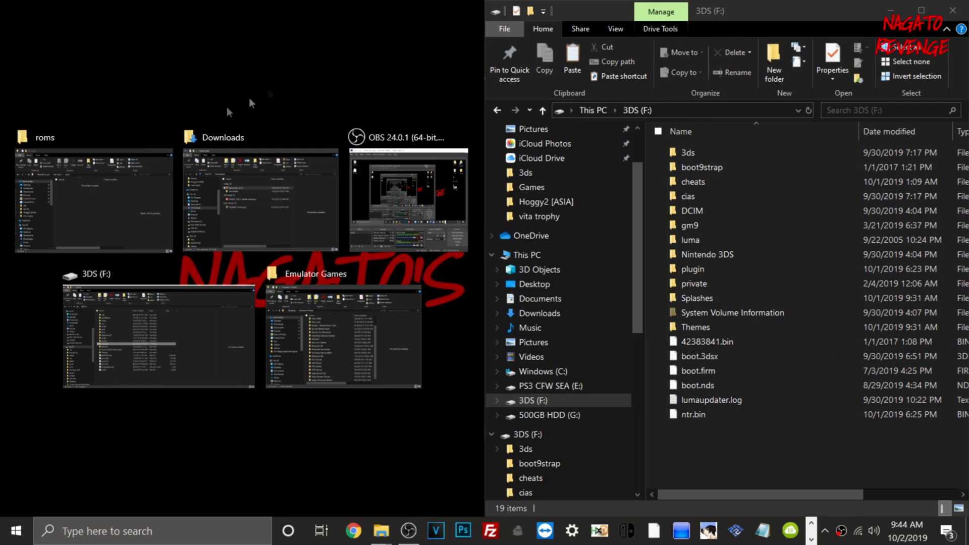
pyautogui.click(118, 168)
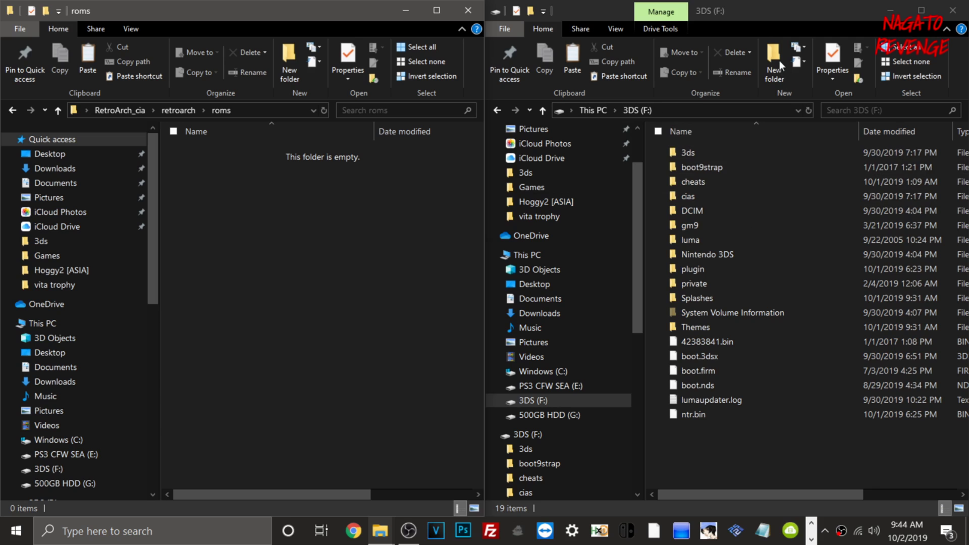
# - Open the cias folder on the 3DS (F:) drive
pyautogui.rightClick(757, 444)
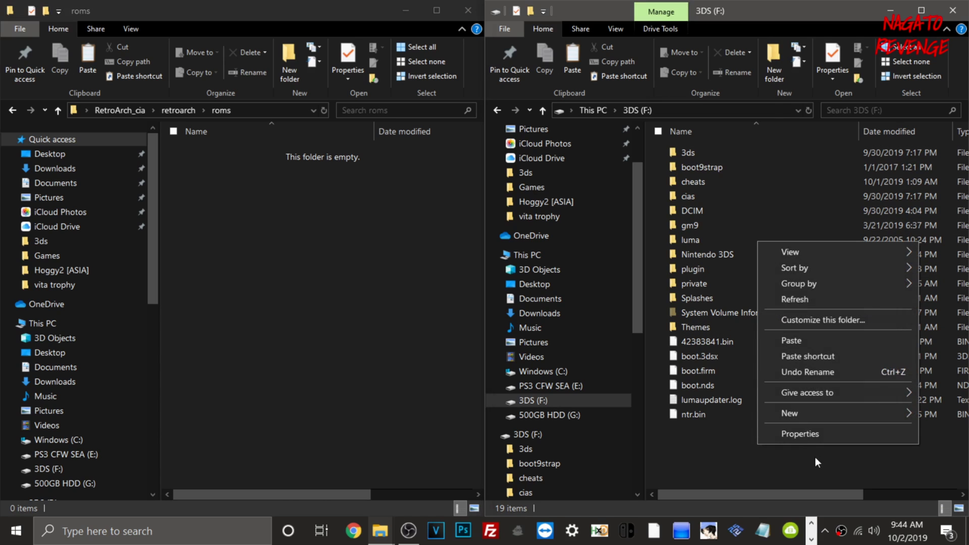
pyautogui.moveTo(817, 414)
pyautogui.click(677, 195)
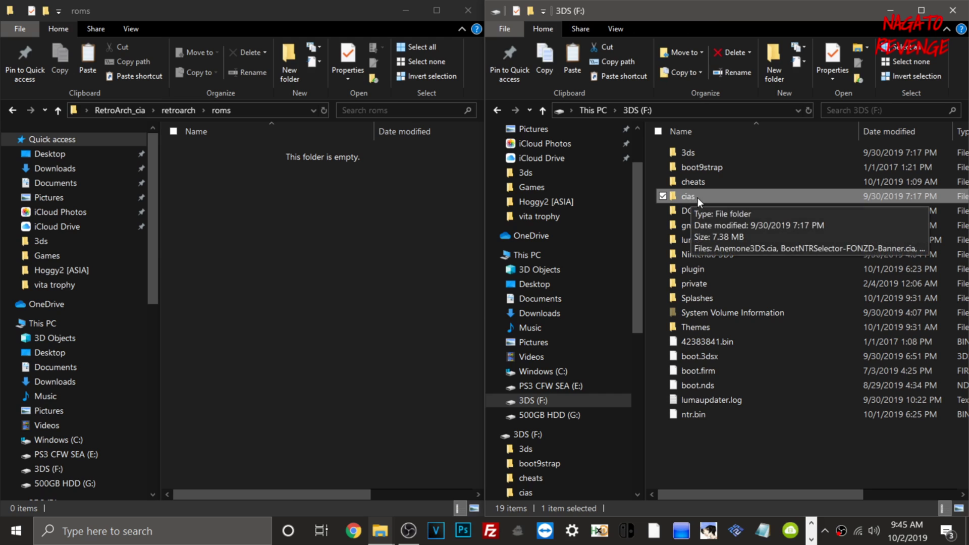
pyautogui.doubleClick(697, 197)
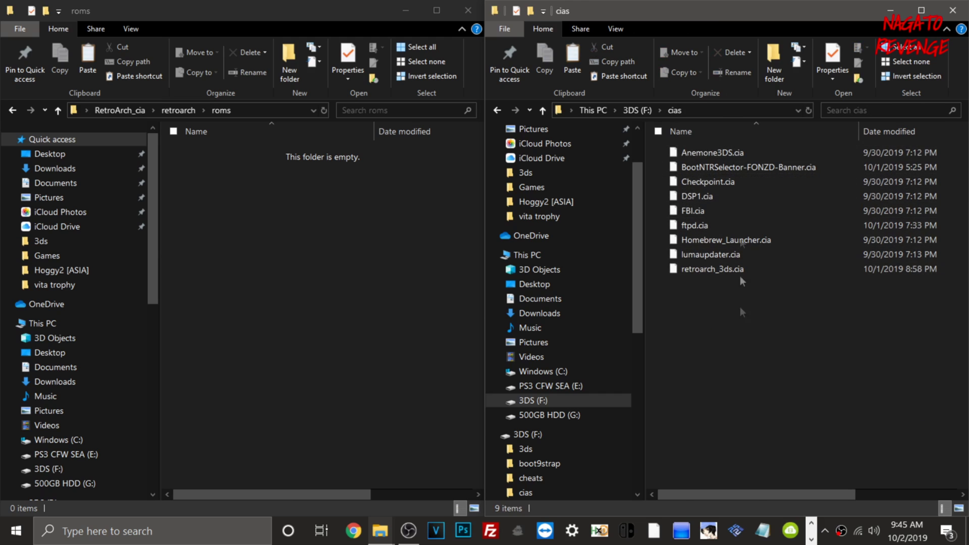
# - Copy retroarch_3ds.cia from the extracted cia folder into the cias folder on the 3DS (F:) drive, replacing the existing file
pyautogui.click(171, 110)
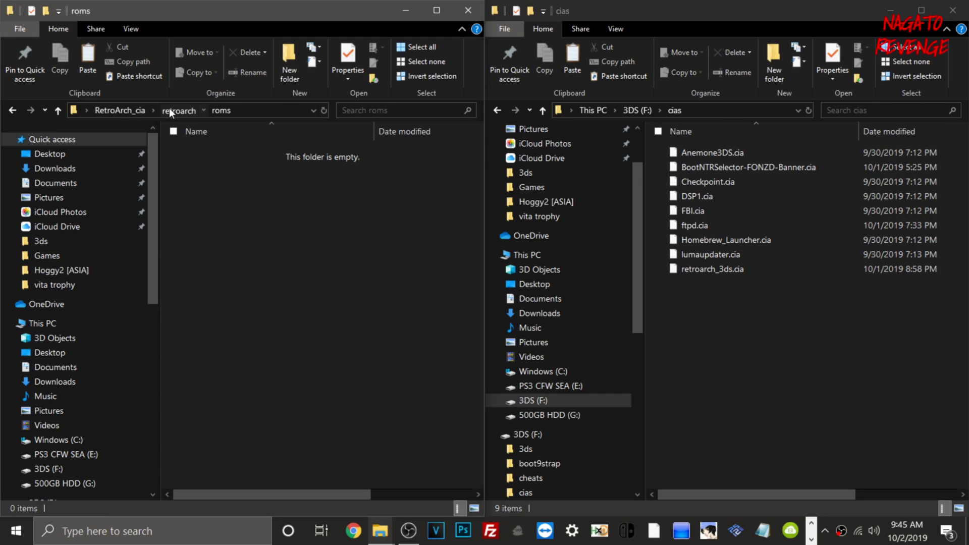
pyautogui.click(176, 110)
pyautogui.click(120, 110)
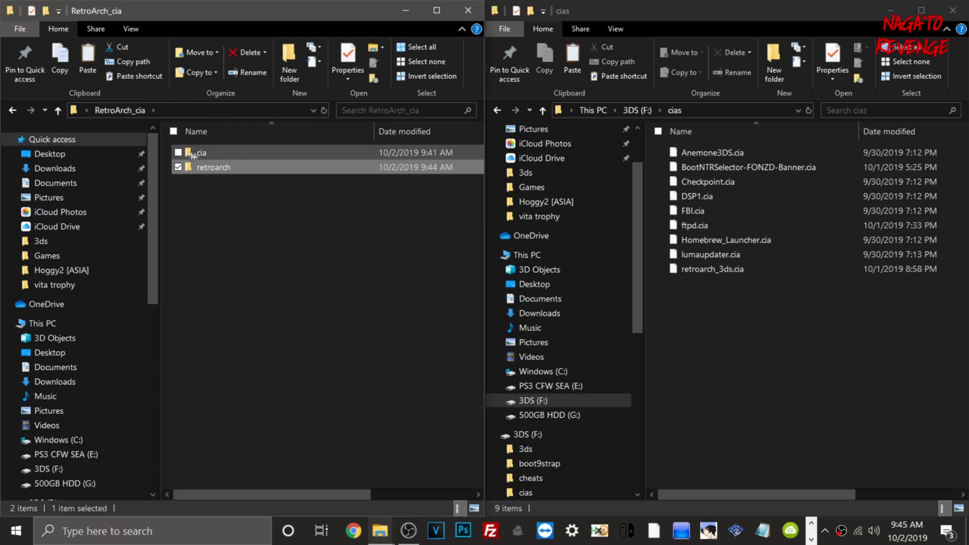
pyautogui.doubleClick(210, 155)
pyautogui.click(201, 154)
pyautogui.moveTo(207, 153); pyautogui.dragTo(776, 388)
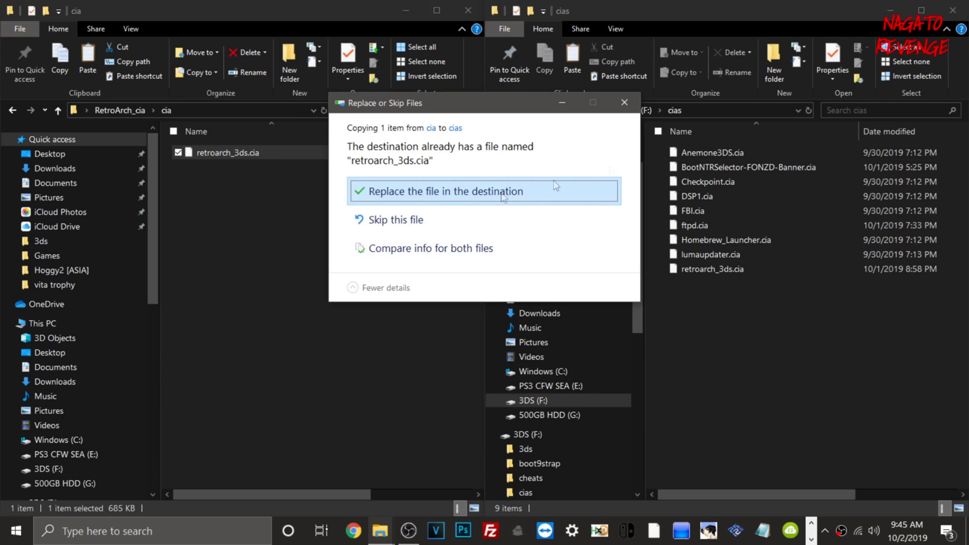
pyautogui.click(486, 201)
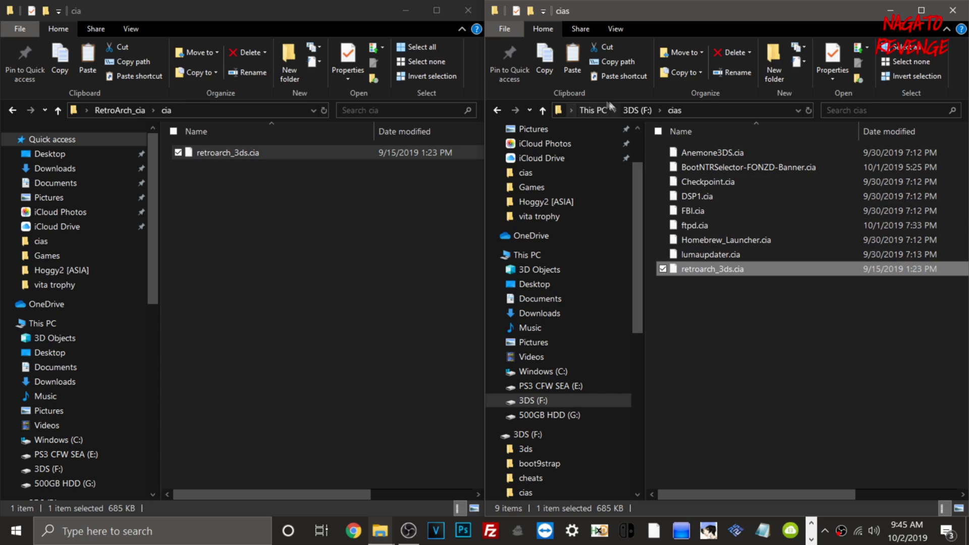
# - Copy the retroarch folder from RetroArch_cia to the root of the 3DS (F:) drive
pyautogui.click(122, 110)
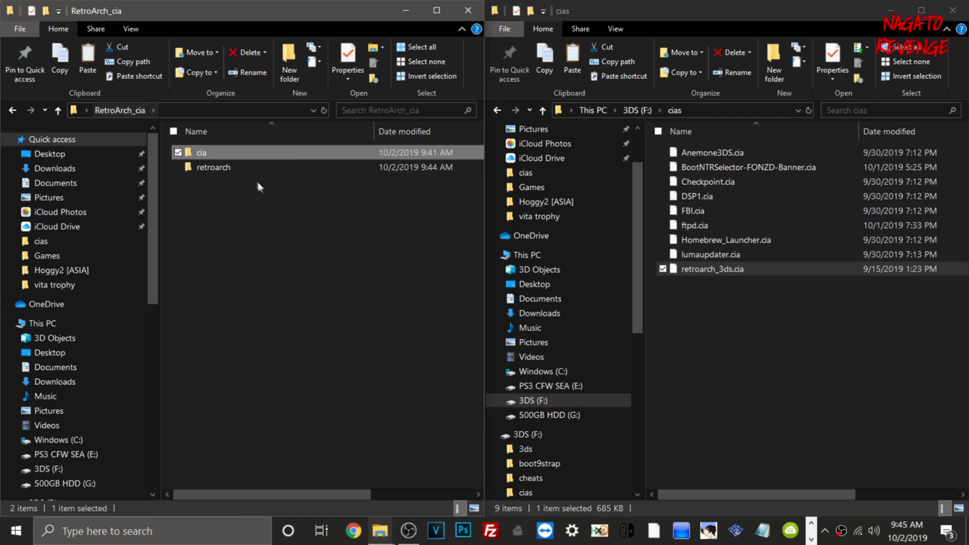
pyautogui.click(246, 167)
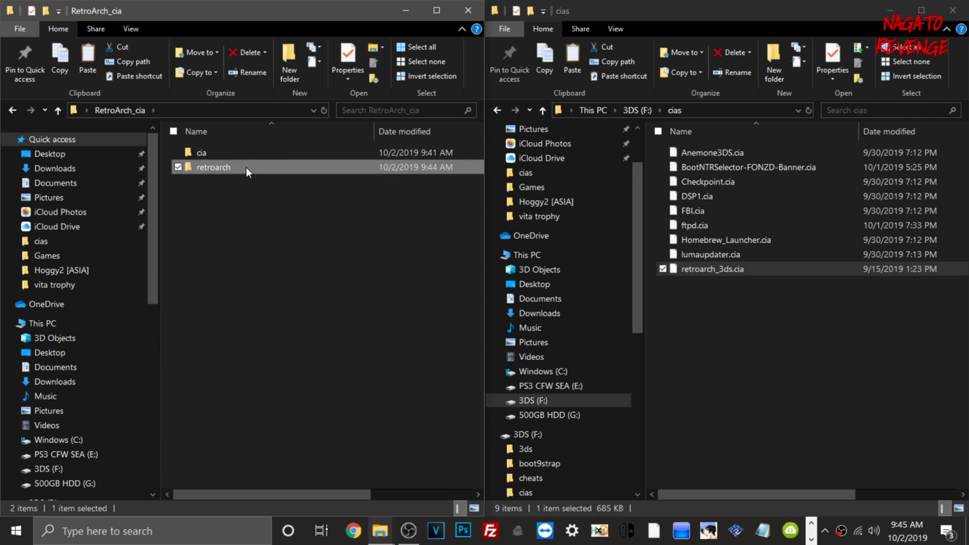
pyautogui.click(637, 110)
pyautogui.moveTo(216, 165); pyautogui.dragTo(613, 429)
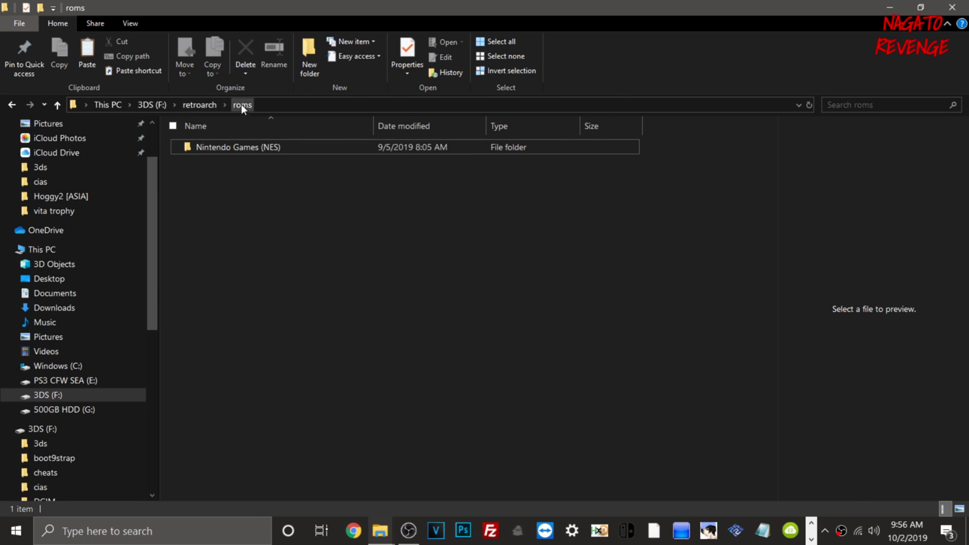
# - Examine the game files in the Nintendo Games (NES) folder inside roms and return to the roms folder
pyautogui.doubleClick(214, 147)
pyautogui.scroll(-15, 233, 278)
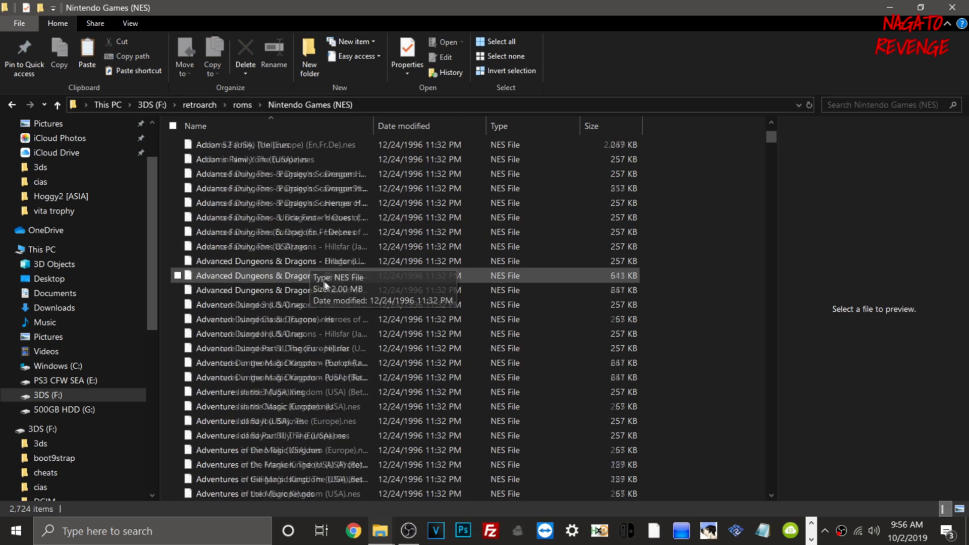
pyautogui.scroll(-20, 330, 284)
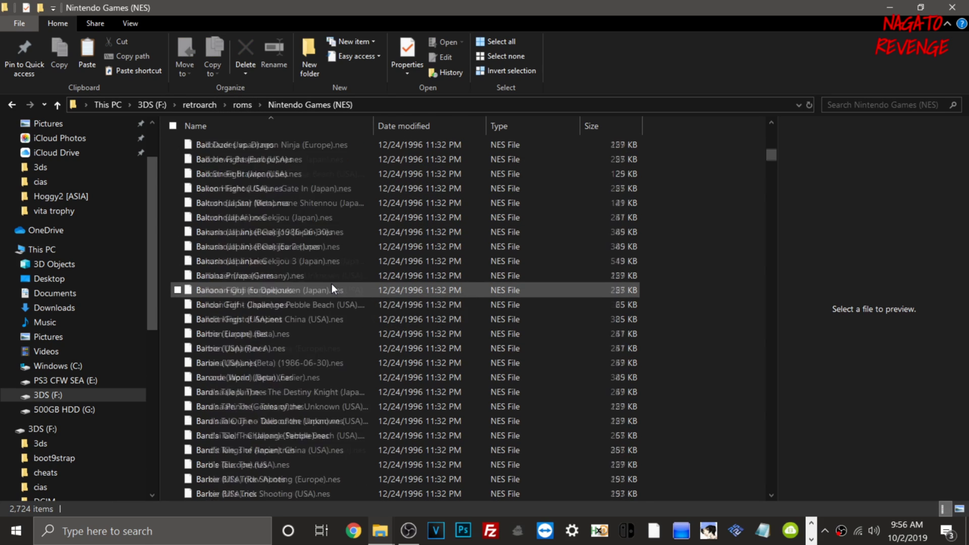
pyautogui.click(243, 104)
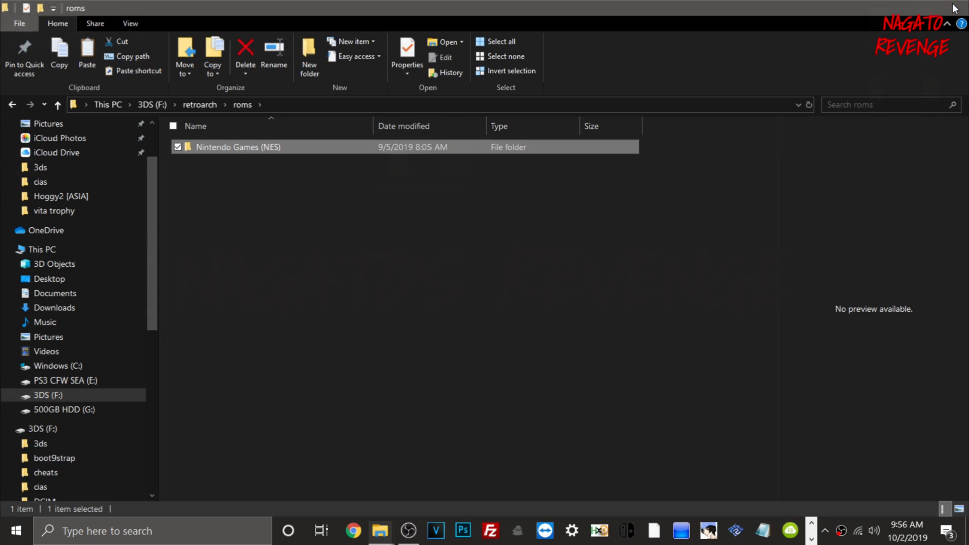
# - Minimize the File Explorer window and safely eject the USB Mass Storage Device holding 3DS (F:)
pyautogui.click(890, 7)
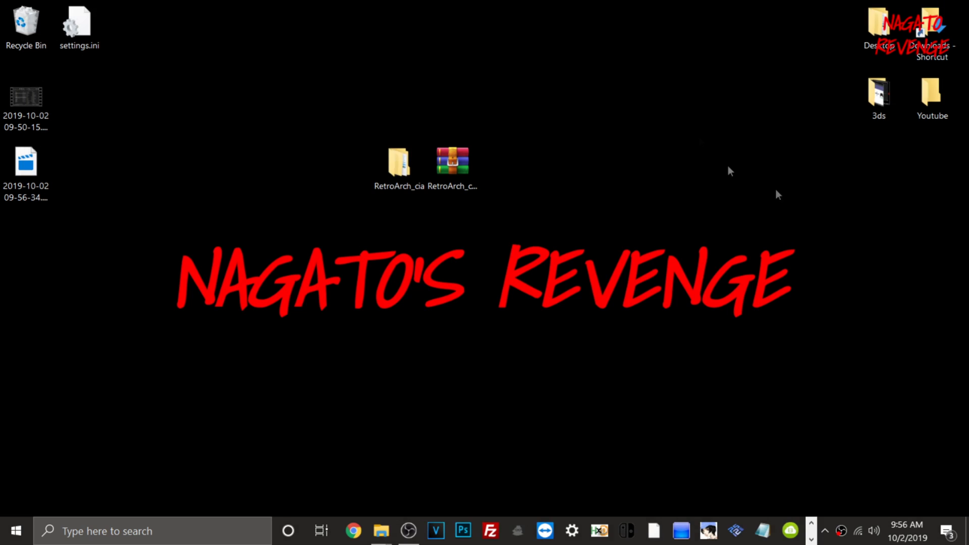
pyautogui.click(825, 531)
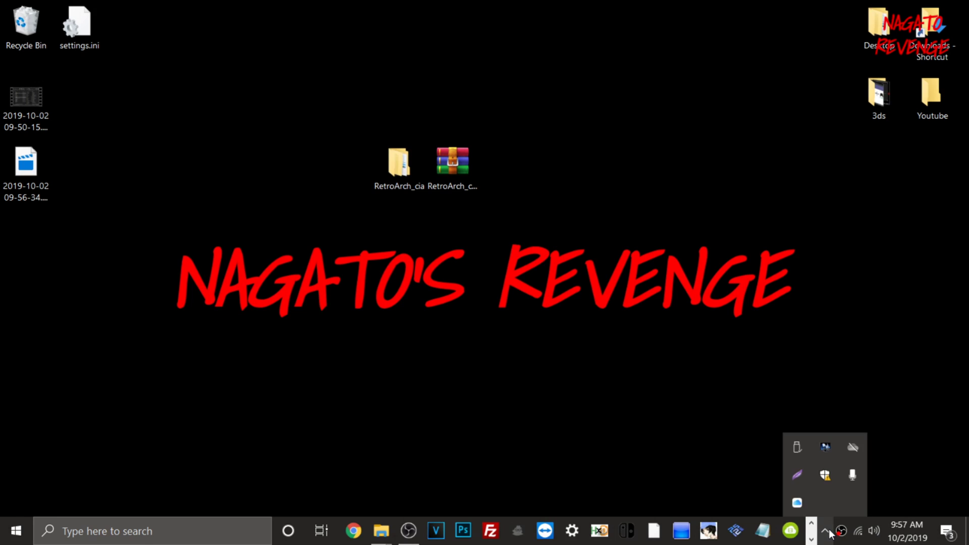
pyautogui.click(796, 450)
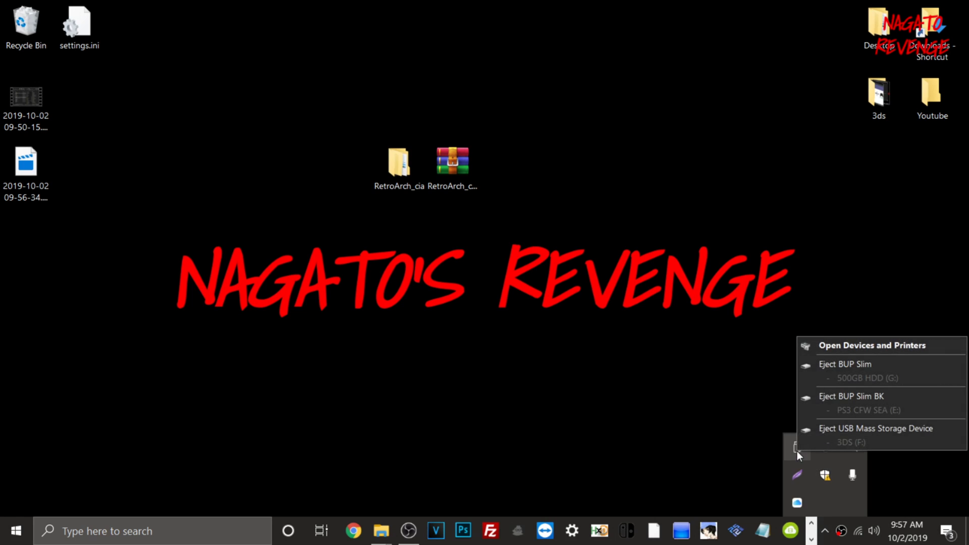
pyautogui.click(832, 429)
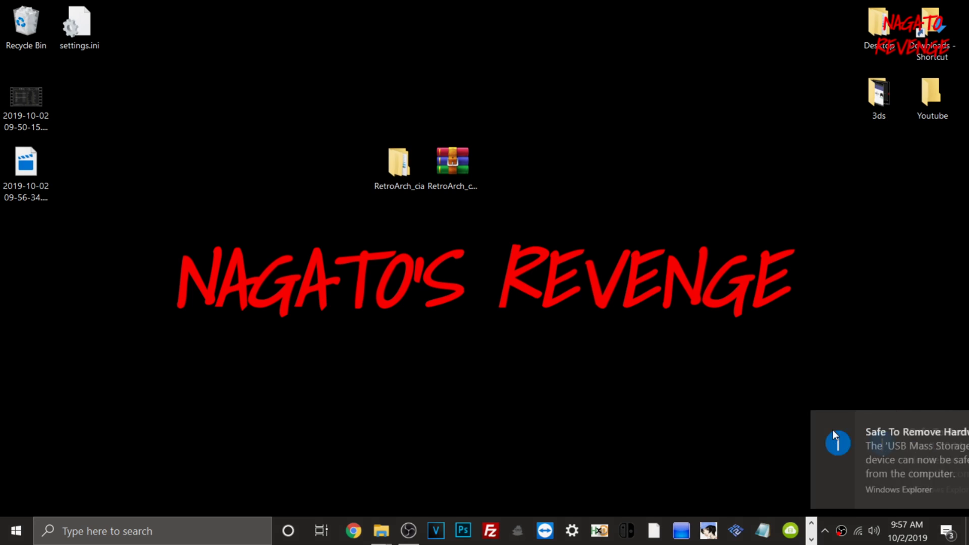
pyautogui.rightClick(841, 531)
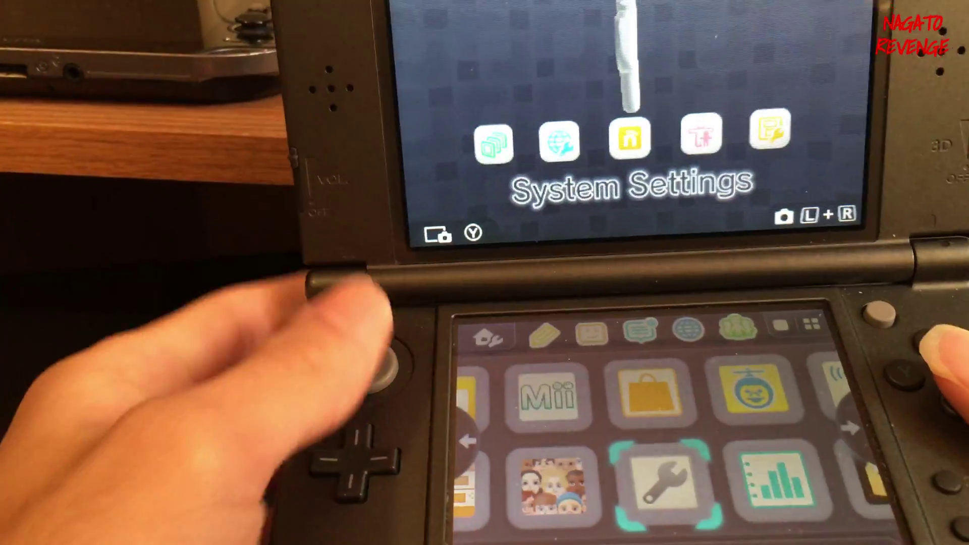
pyautogui.press('Right')
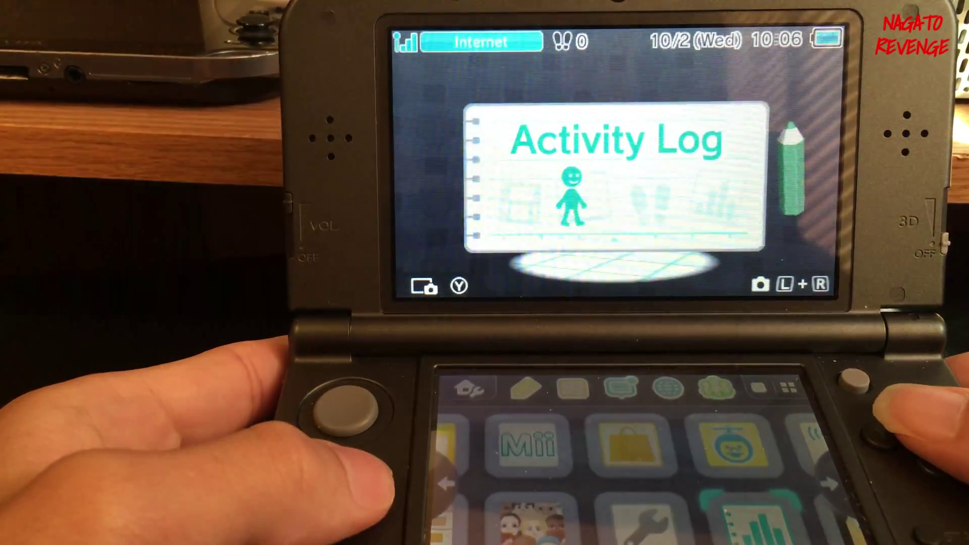
pyautogui.press('Right')
pyautogui.press('Right')
pyautogui.press('Right')
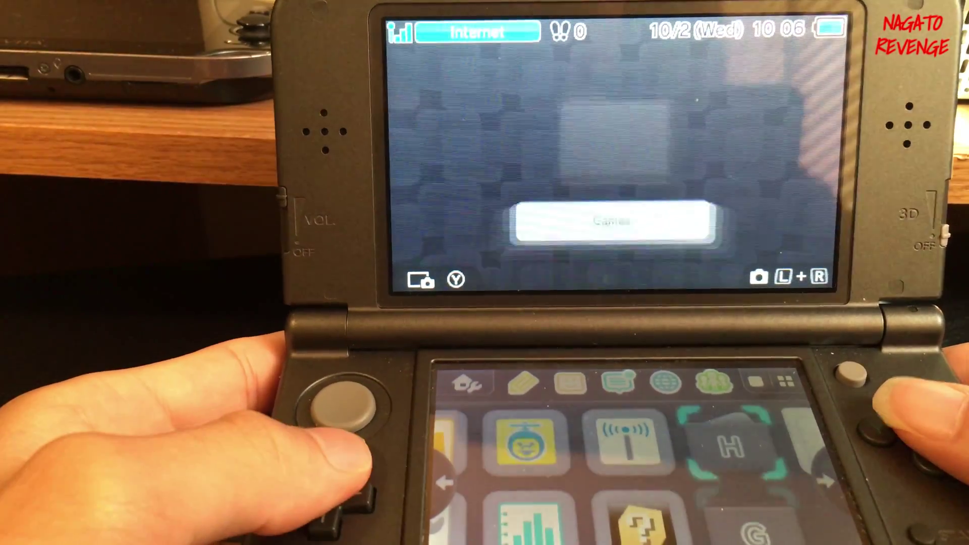
pyautogui.press('Return')
pyautogui.press('Down')
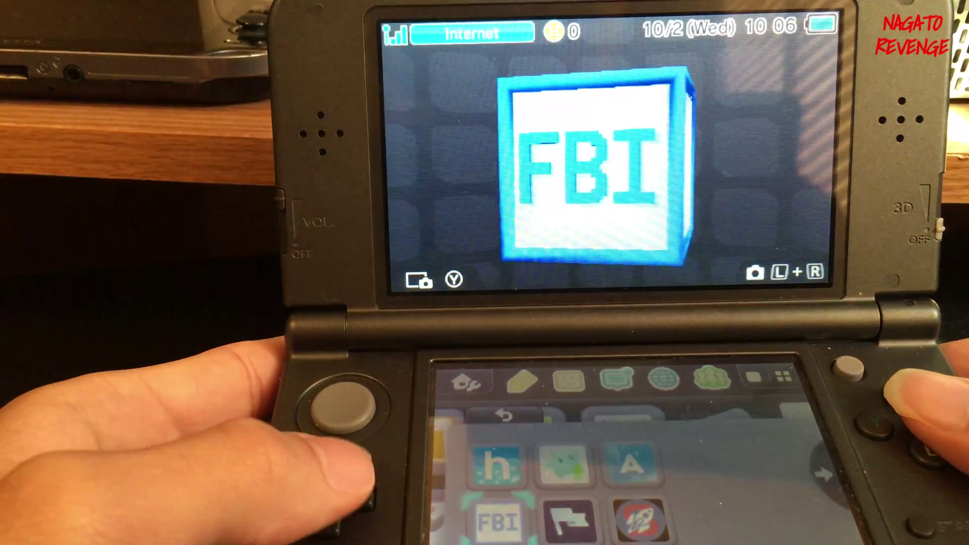
pyautogui.press('Return')
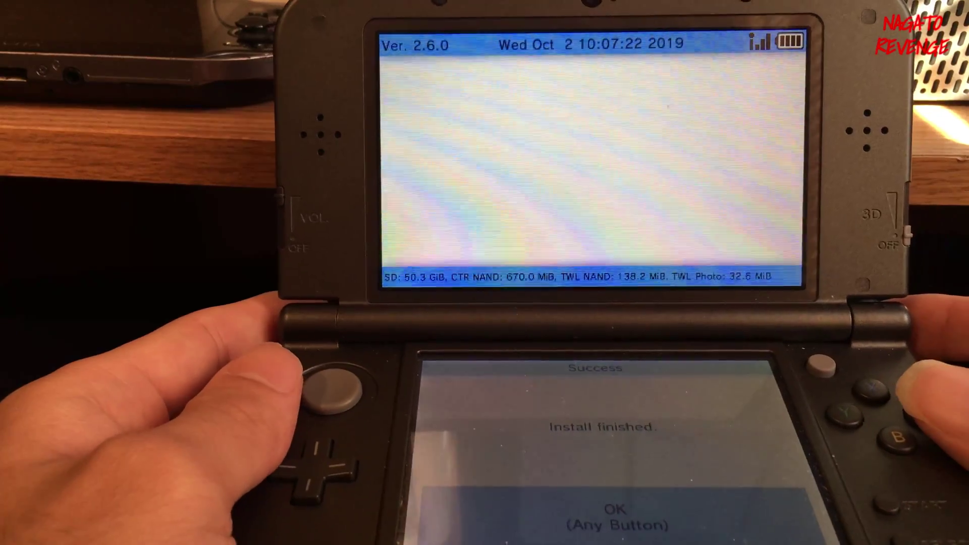
pyautogui.press('a')
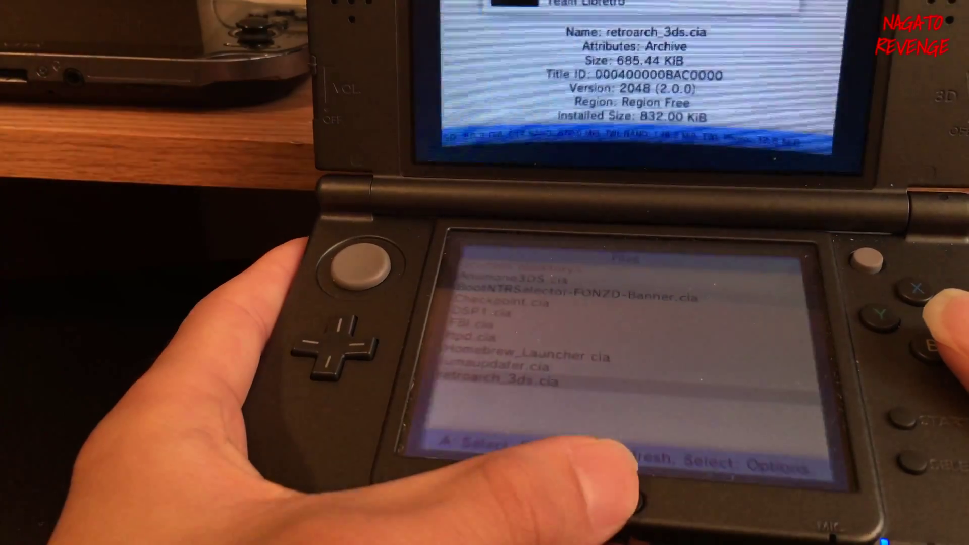
pyautogui.press('Home')
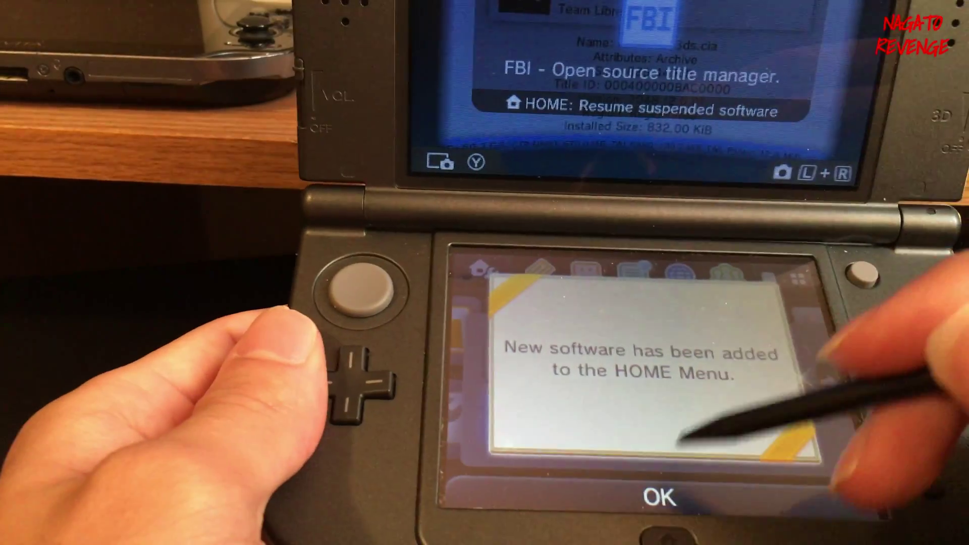